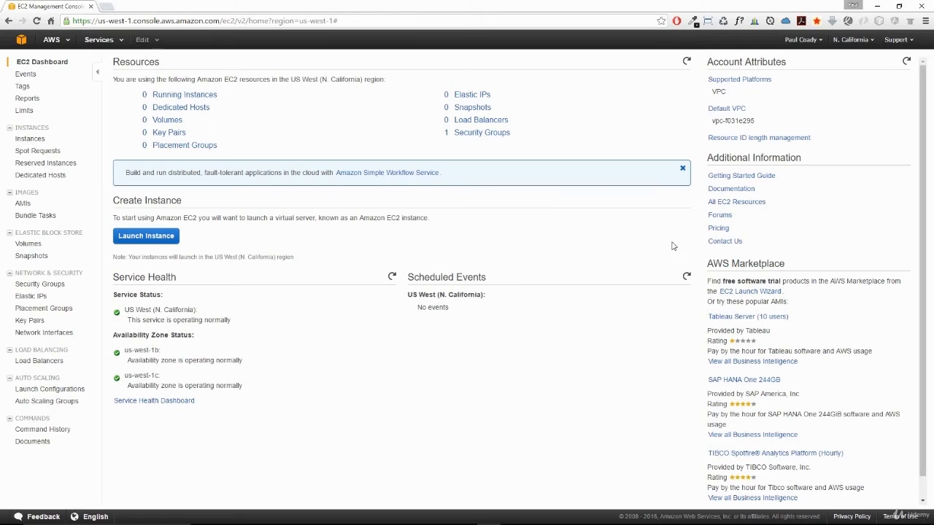
- Examine the supported platforms and default VPC under the N. California account attributes
click(706, 62)
drag(706, 62, 793, 64)
drag(741, 97, 711, 92)
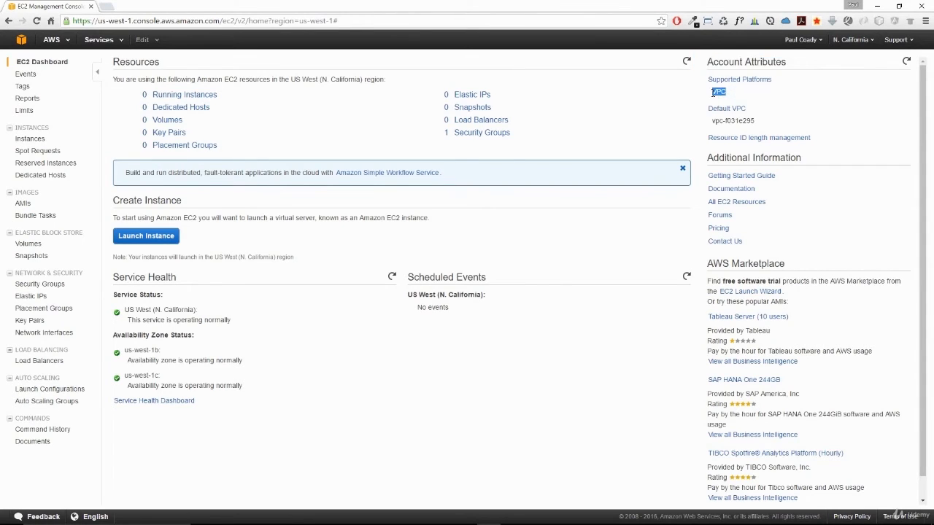
drag(763, 122, 712, 121)
click(779, 121)
- Switch to the Firefox EC2 console and examine the supported platforms listed for the N. Virginia region
mouse_move(398, 519)
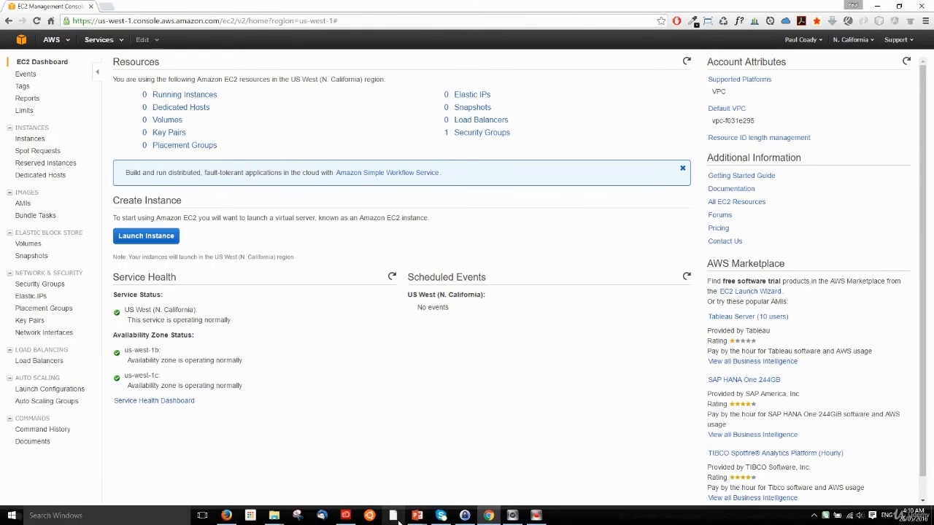
click(227, 516)
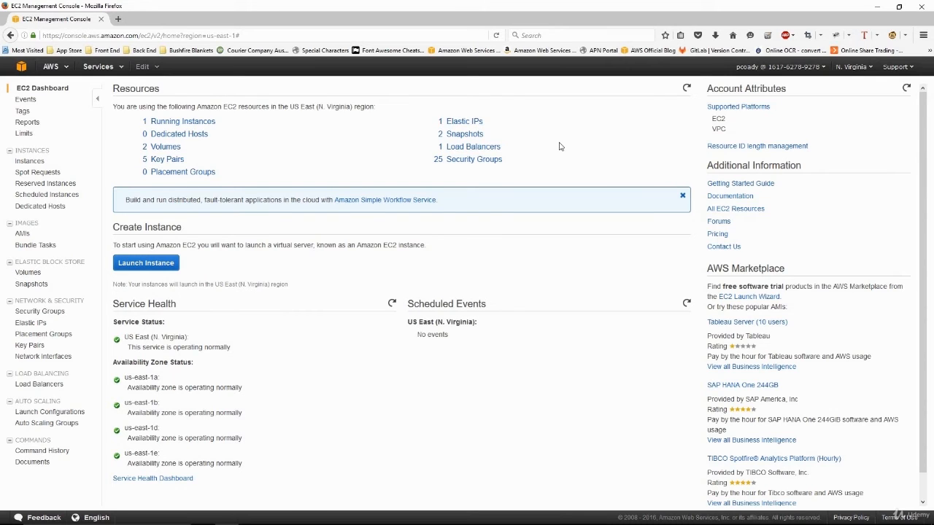
mouse_move(730, 129)
mouse_down()
mouse_move(714, 129)
mouse_move(714, 120)
mouse_up()
click(731, 120)
click(737, 119)
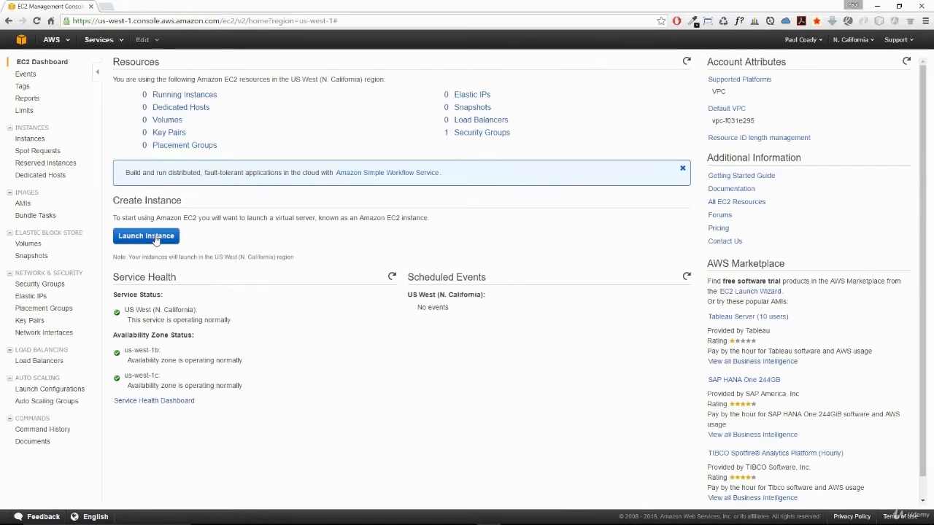
- In the Chrome console, start an instance launch with Amazon Linux AMI 2016.03.1, keep t2.micro, and proceed to the instance details
click(156, 240)
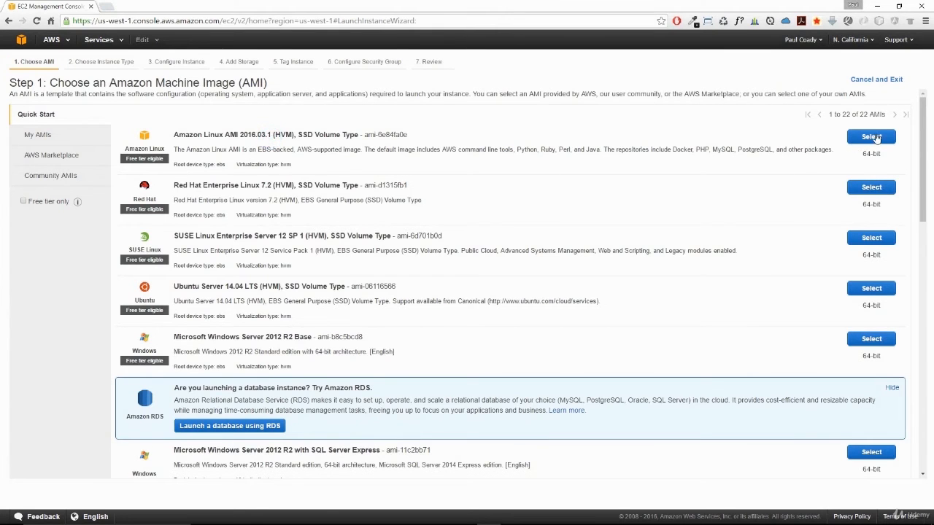
click(875, 139)
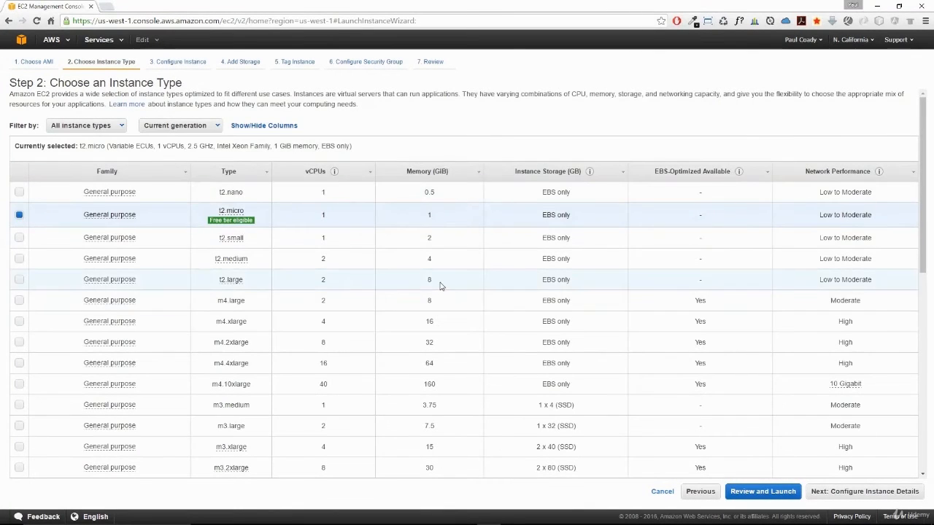
scroll(440, 286, down, 6)
scroll(440, 286, up, 5)
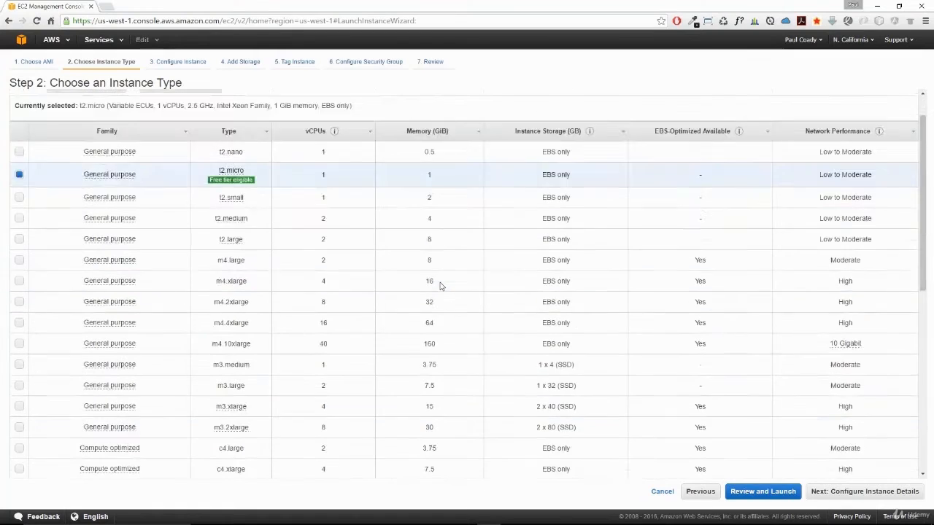
scroll(440, 286, up, 1)
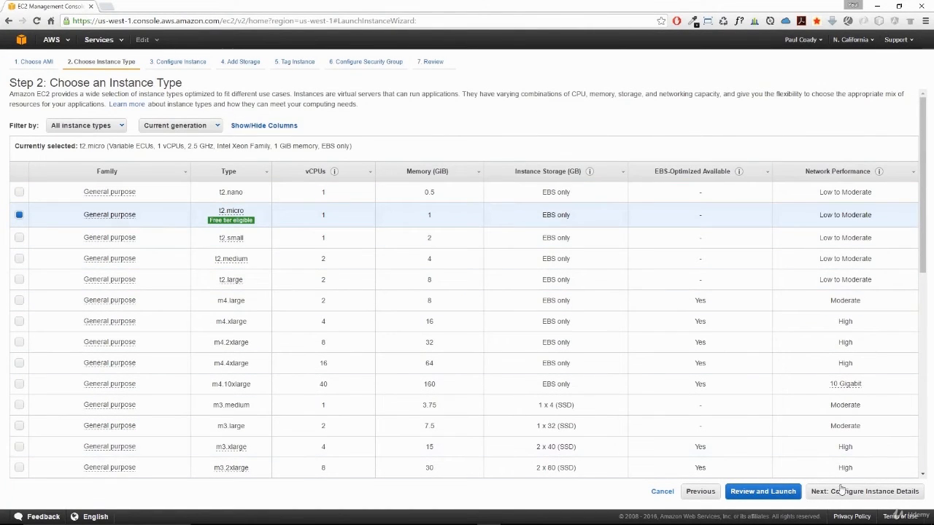
click(866, 492)
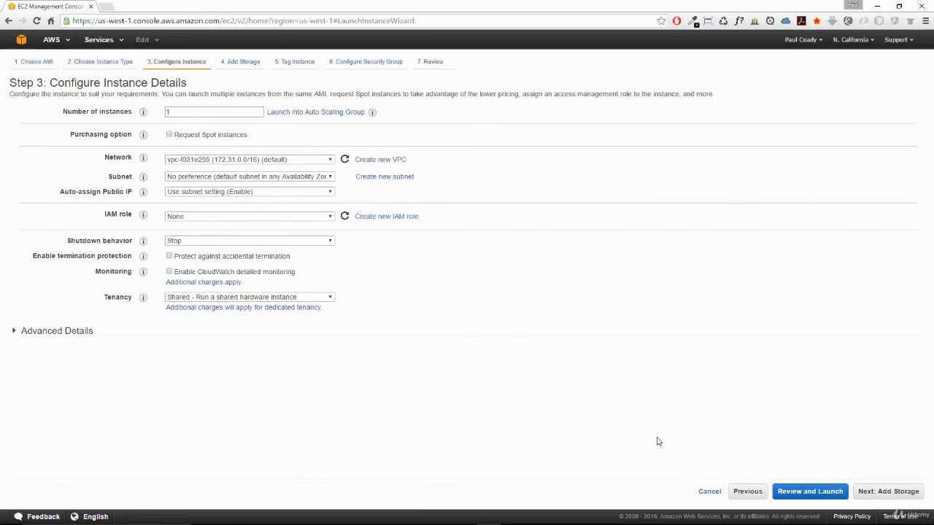
- Check which networks are offered for the N. California instance, keeping the default VPC
click(208, 160)
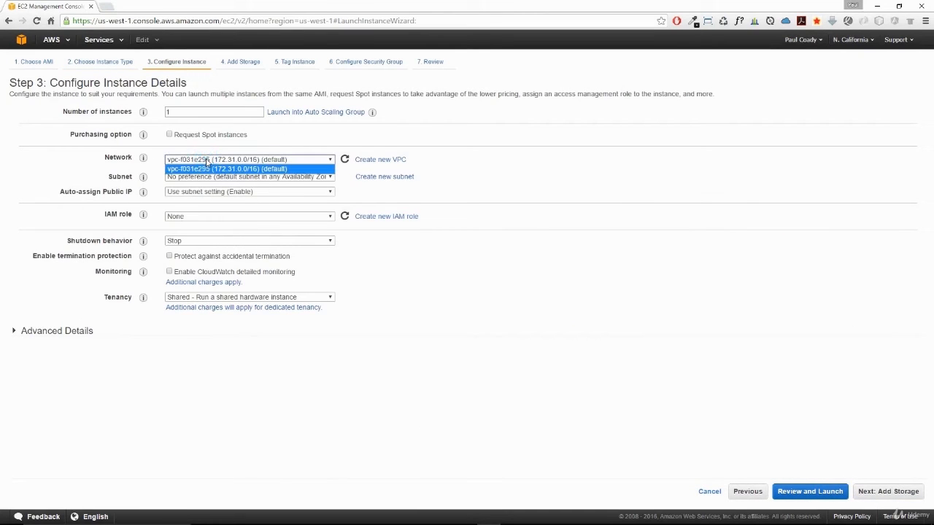
click(207, 160)
click(207, 160)
click(248, 166)
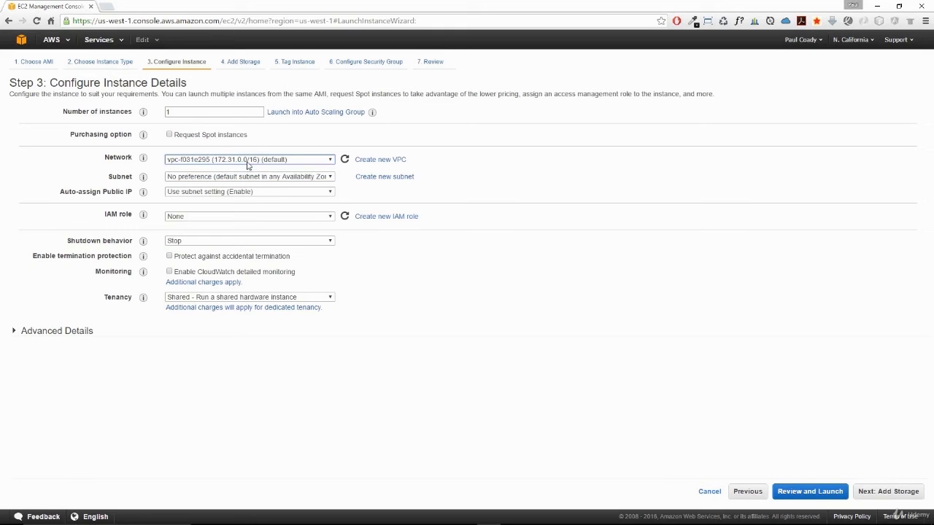
click(679, 217)
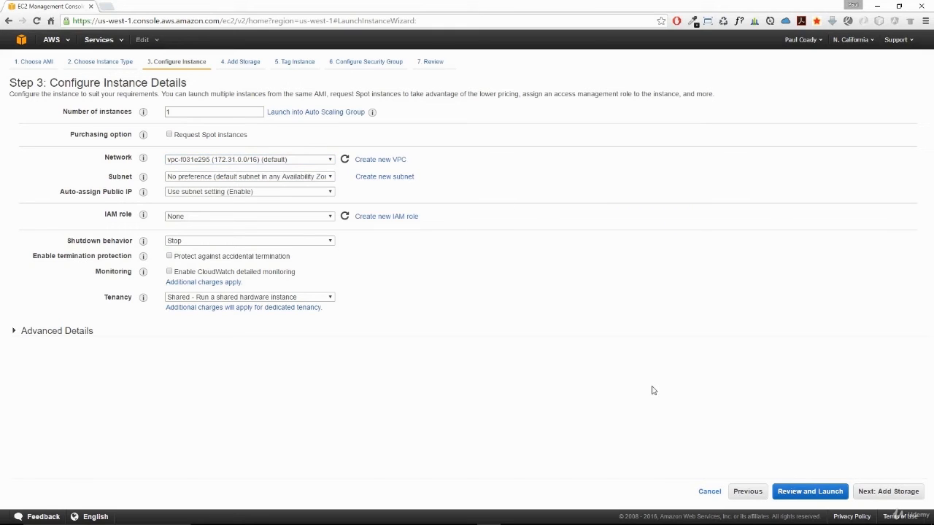
- Switch to Firefox and start an N. Virginia instance launch with Amazon Linux AMI 2016.03.1 and t2.micro, proceeding to the instance details
key(alt+Tab)
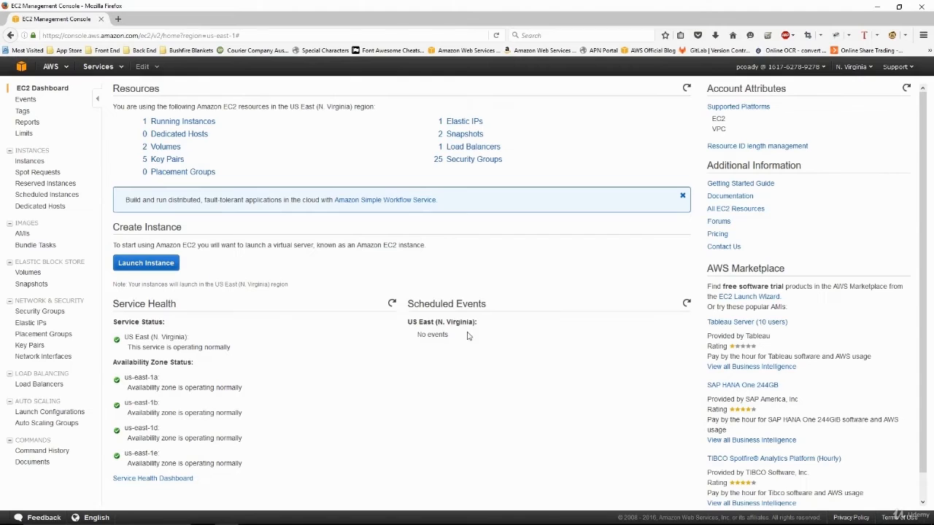
click(156, 263)
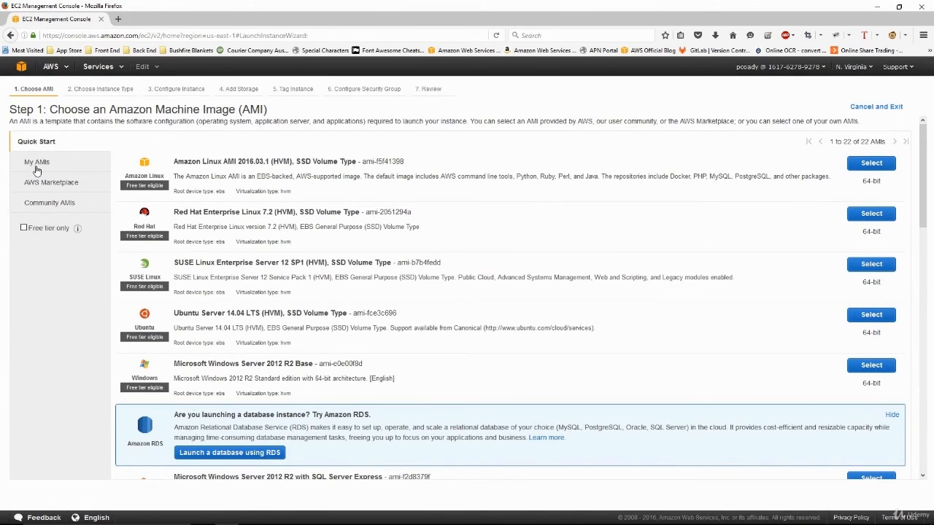
click(888, 167)
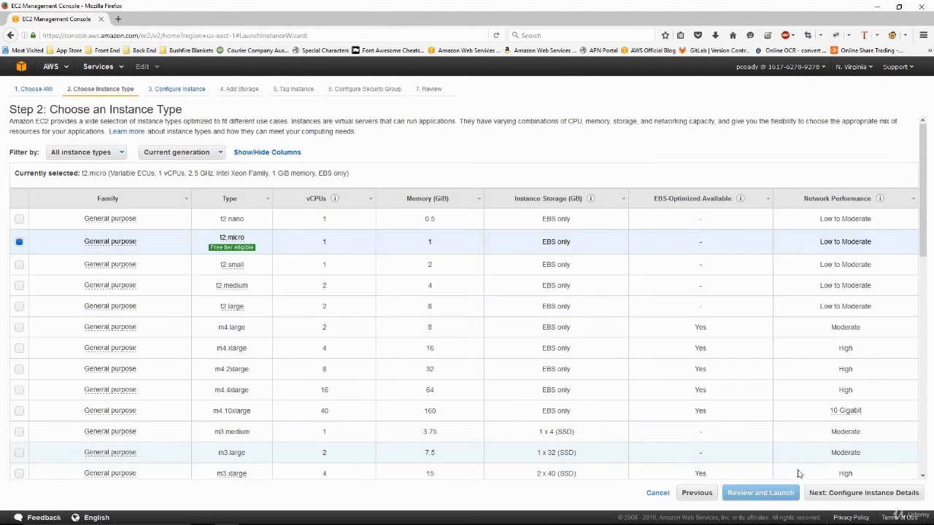
click(844, 496)
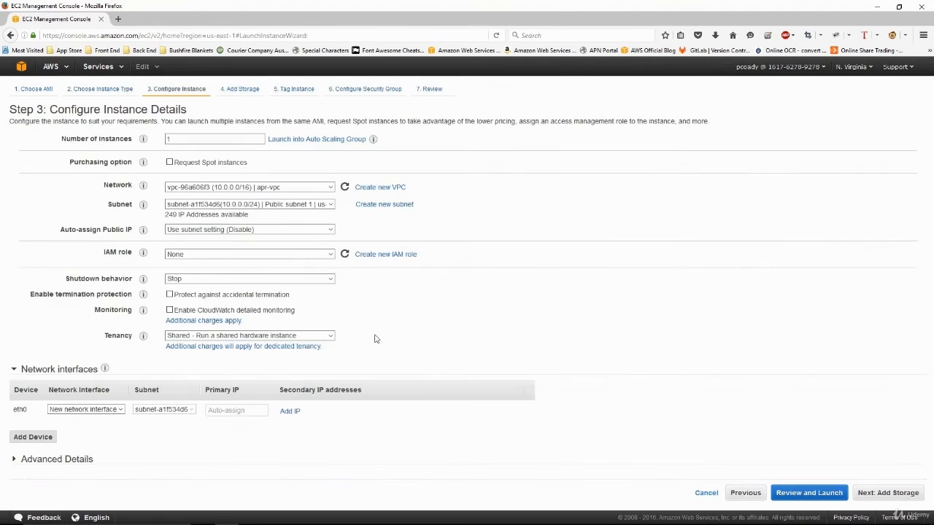
- Examine the network choices for the N. Virginia instance, including Launch into EC2-Classic
click(283, 189)
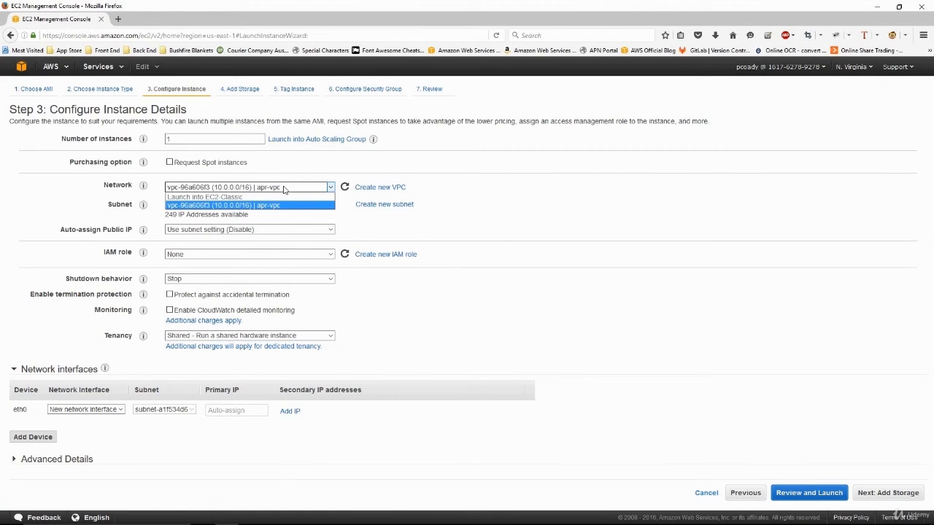
click(232, 197)
click(231, 197)
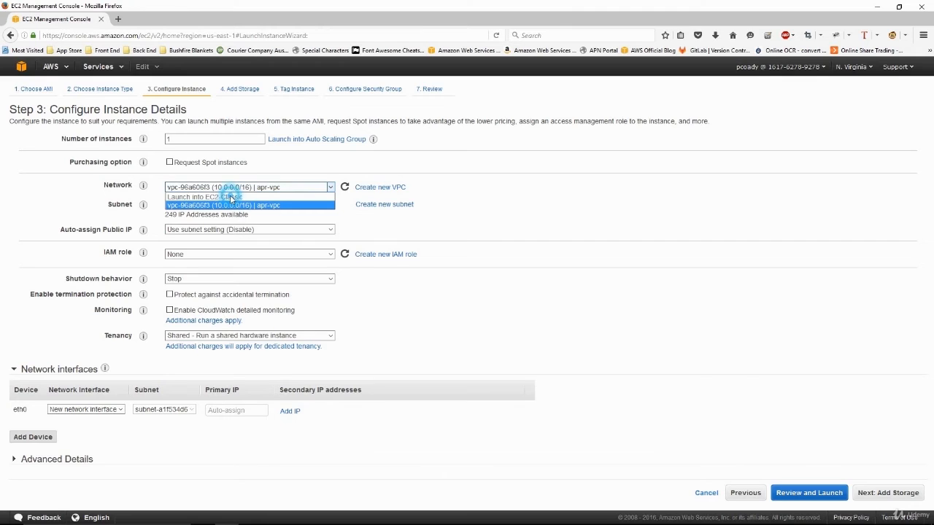
click(231, 199)
click(231, 199)
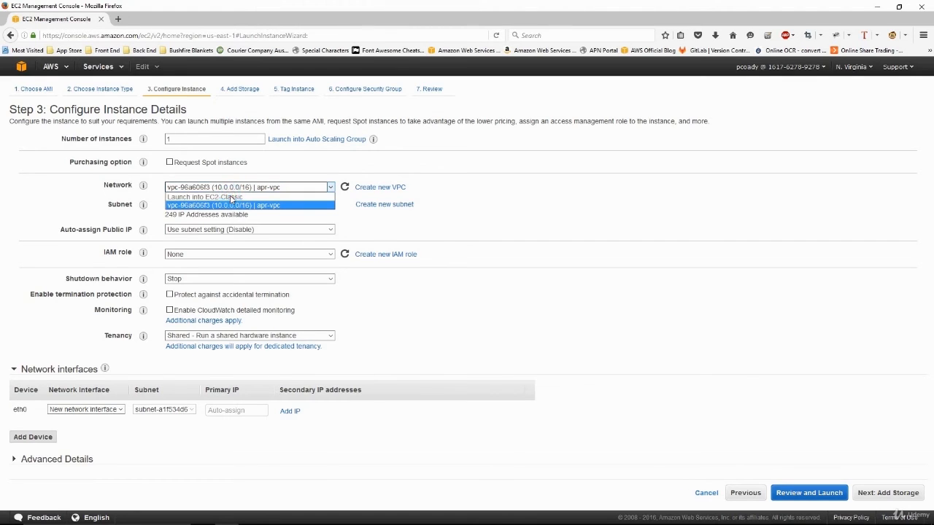
click(231, 198)
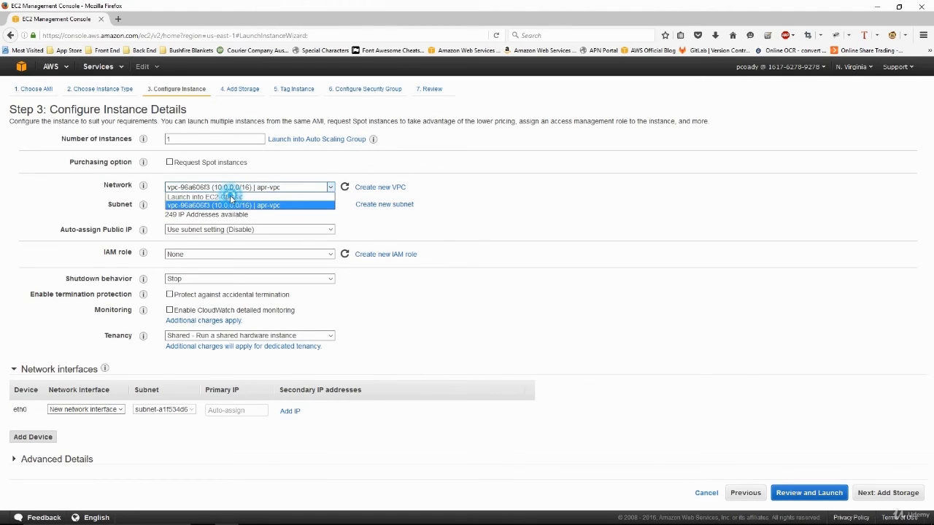
- View the list of available regions without switching, and recheck the EC2-Classic launch choice among the network options
click(852, 70)
click(854, 68)
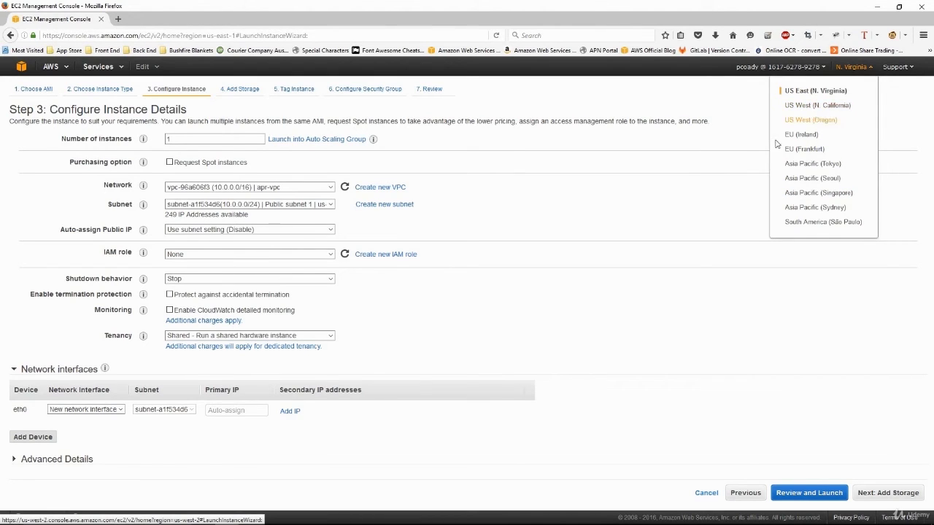
click(695, 192)
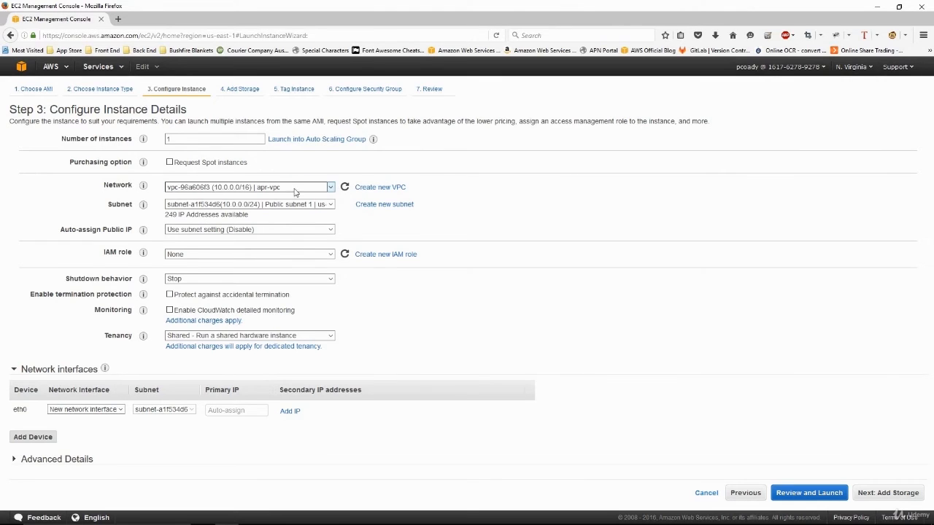
click(328, 188)
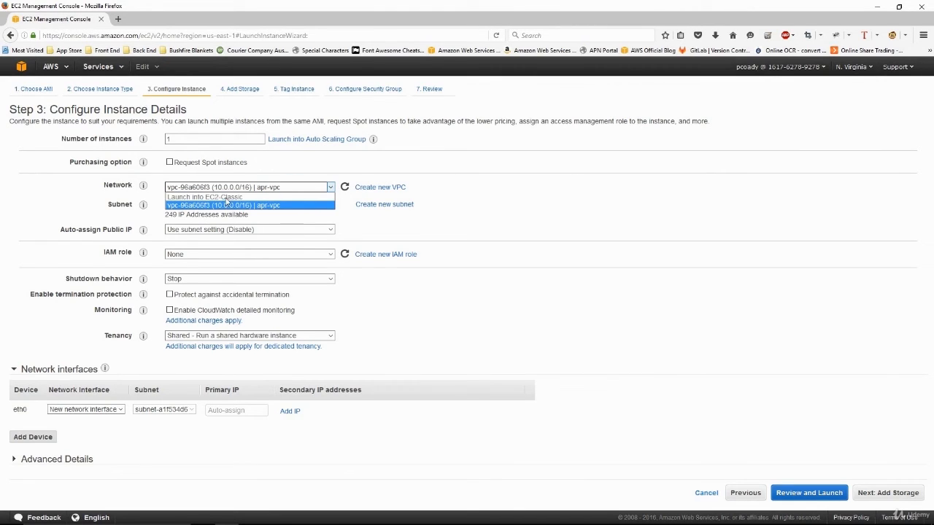
click(584, 216)
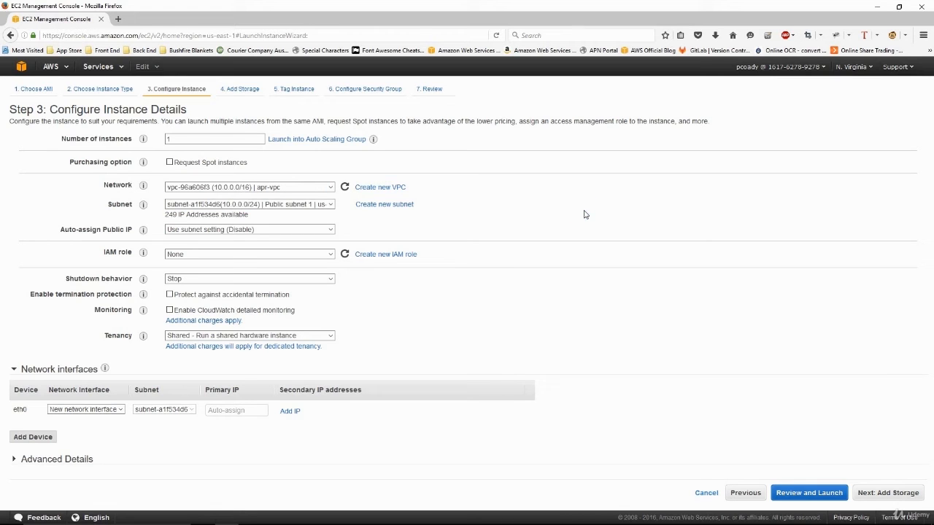
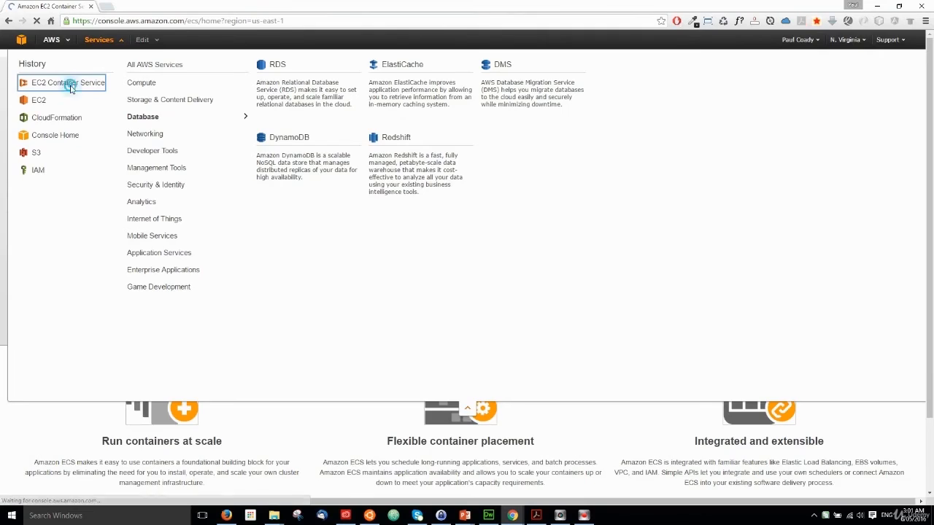
- Open EC2 Container Service and start its getting-started wizard to deploy a sample application, without storing images in Amazon ECR
click(66, 83)
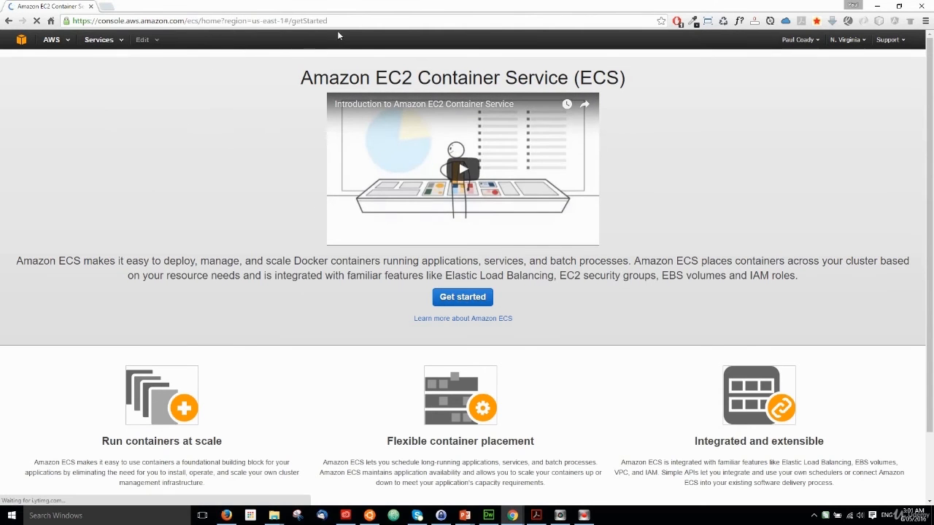
drag(339, 20, 73, 21)
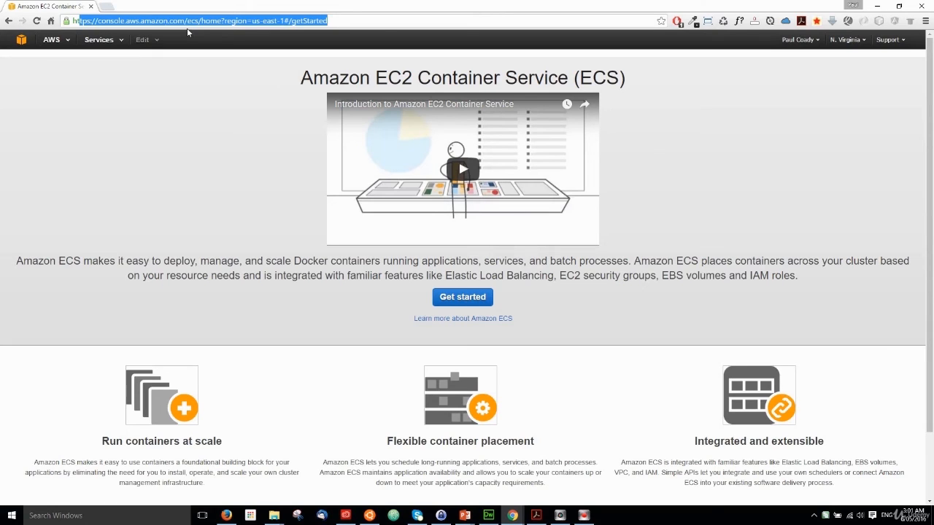
click(387, 29)
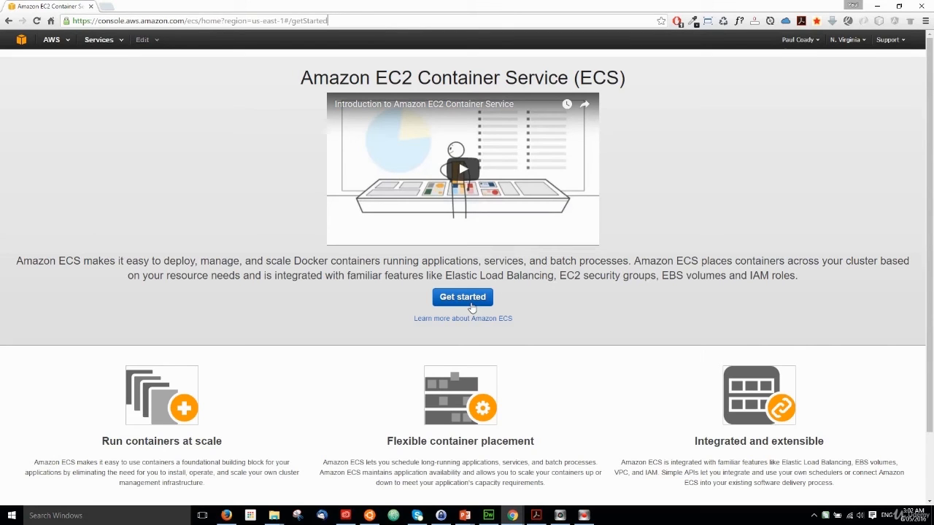
click(463, 297)
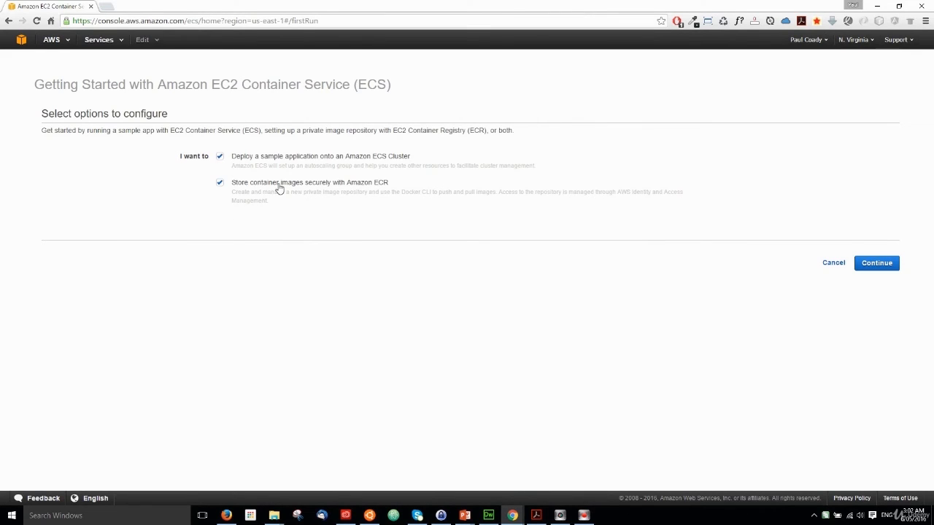
click(220, 184)
click(875, 269)
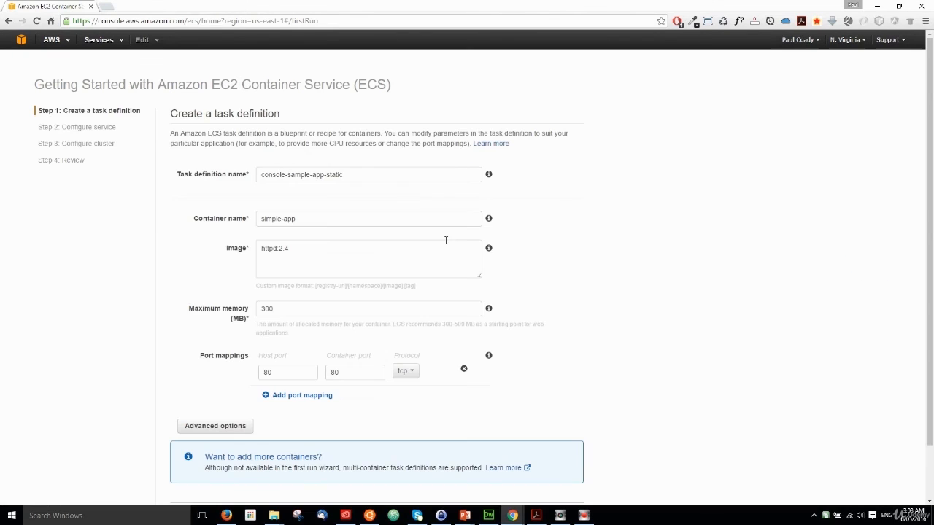
- Keep the sample task definition, set the sample-webapp service's load-balanced container to simple-app:80, and proceed to the cluster configuration
scroll(576, 273, down, 1)
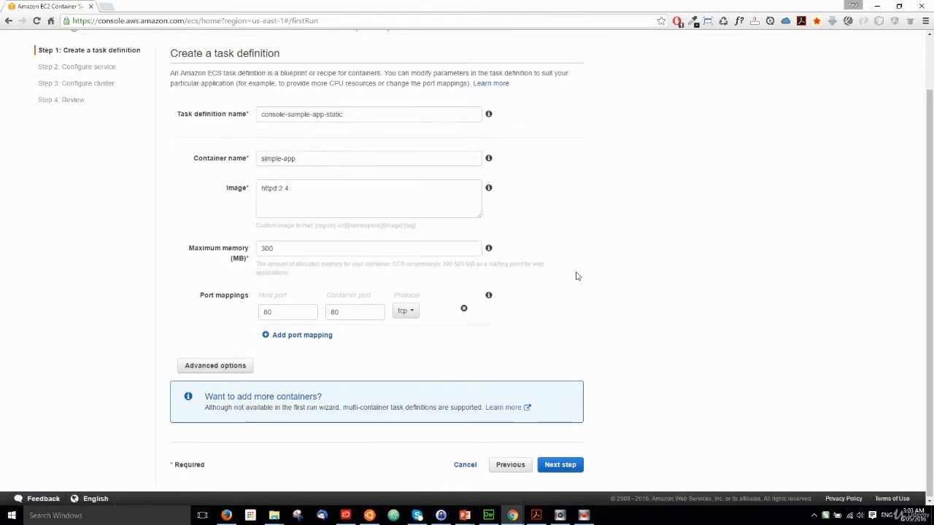
click(562, 464)
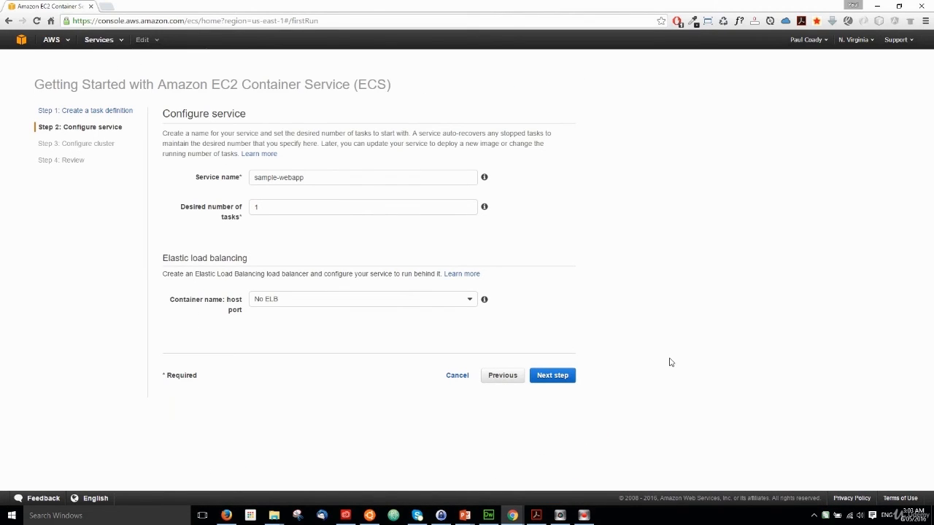
click(540, 375)
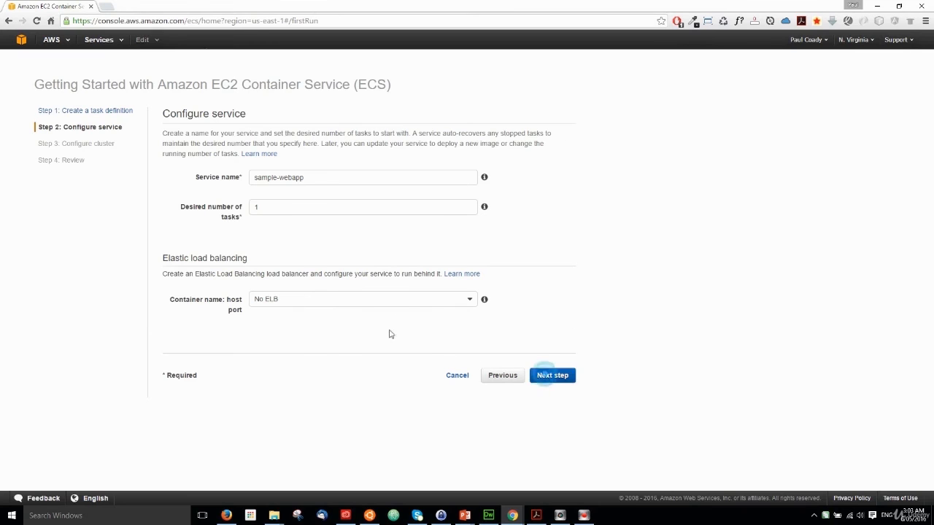
scroll(376, 329, down, 2)
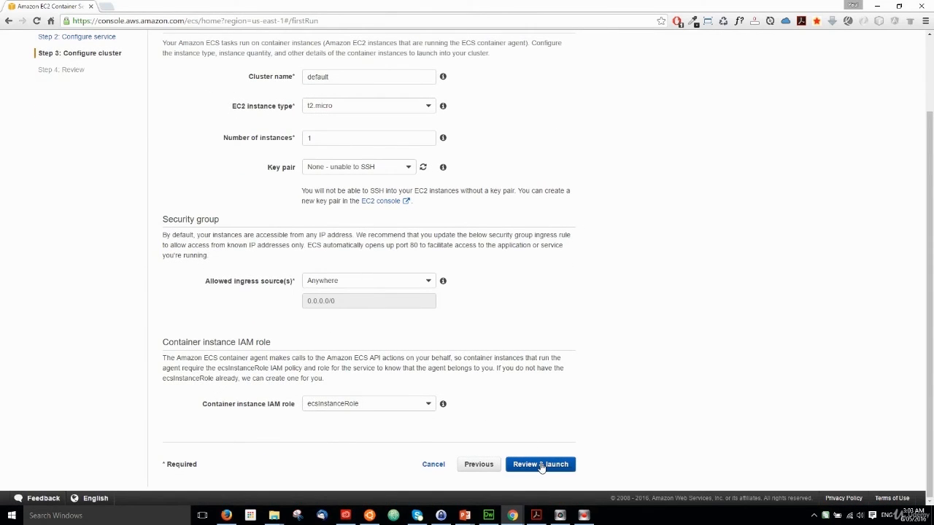
click(489, 467)
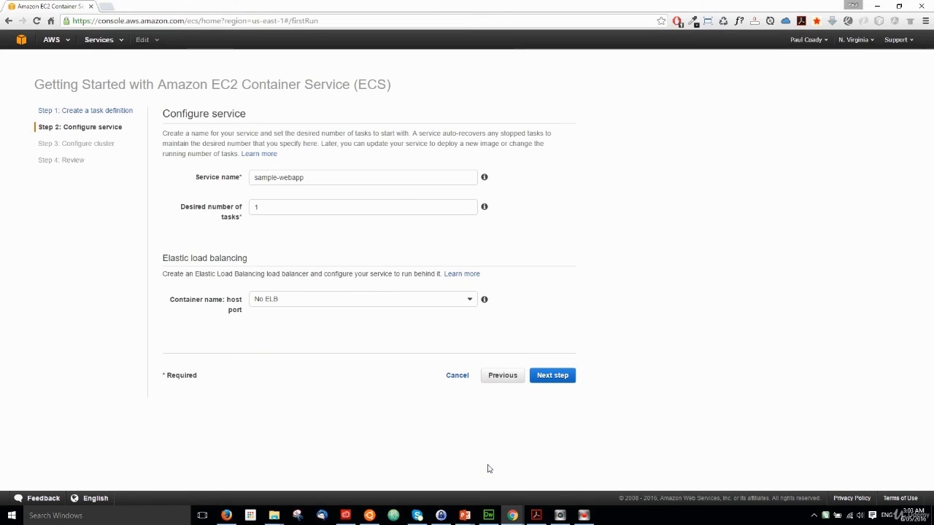
click(324, 301)
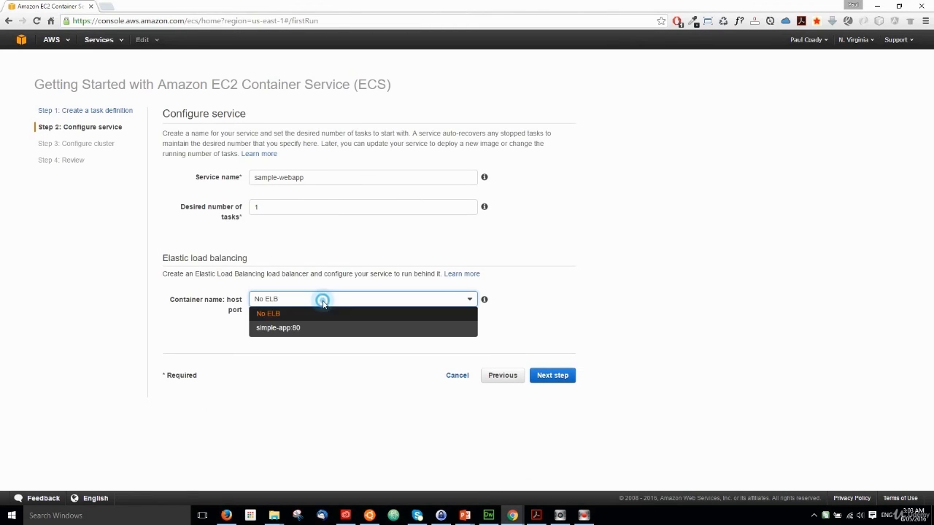
click(282, 328)
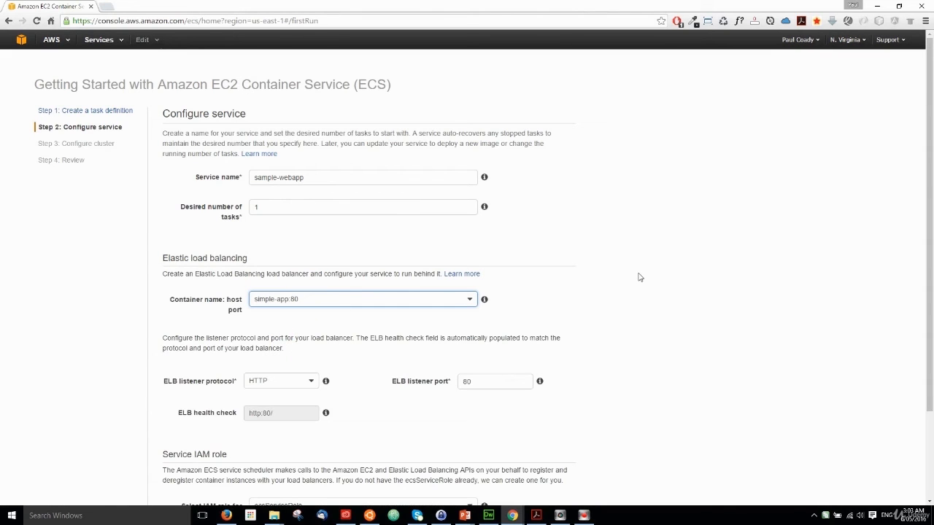
scroll(659, 308, down, 3)
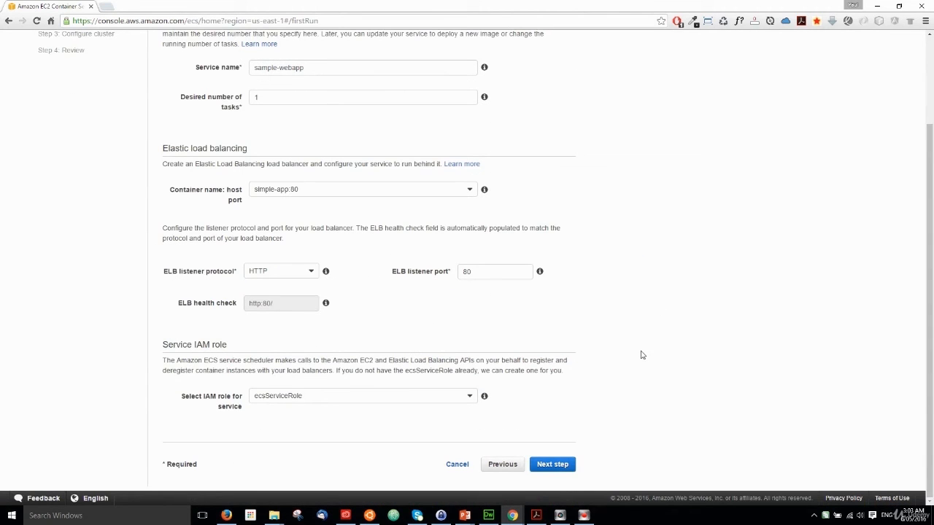
click(554, 468)
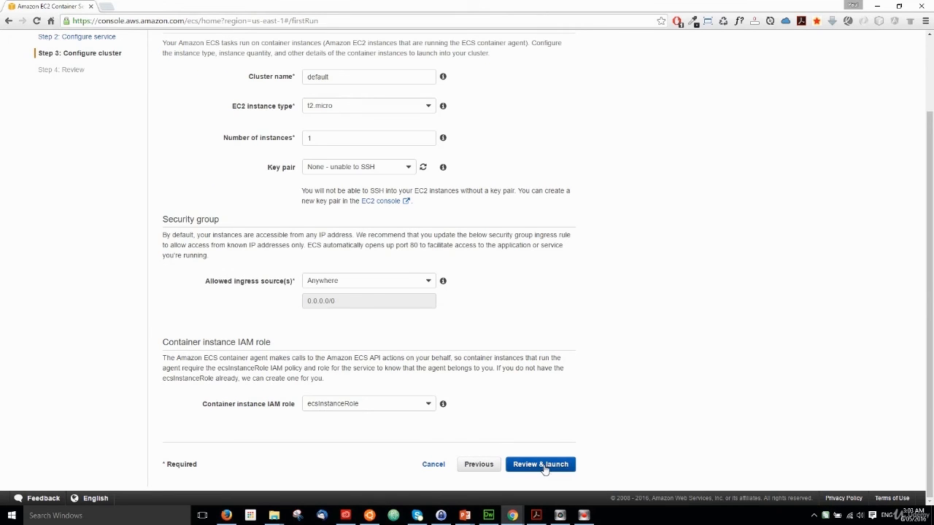
- Keep the default cluster settings, review the whole configuration, and launch the instance and run the service
click(541, 464)
scroll(641, 359, down, 2)
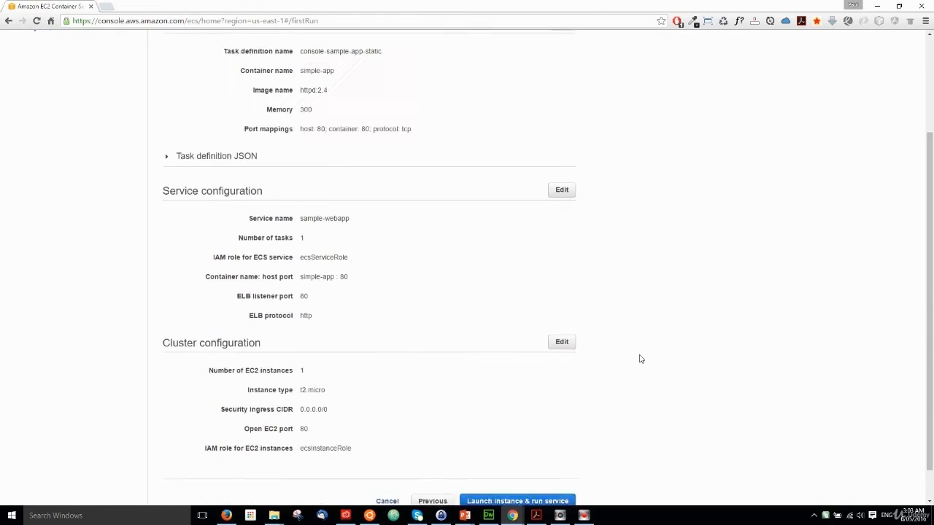
scroll(641, 359, up, 3)
scroll(641, 359, down, 5)
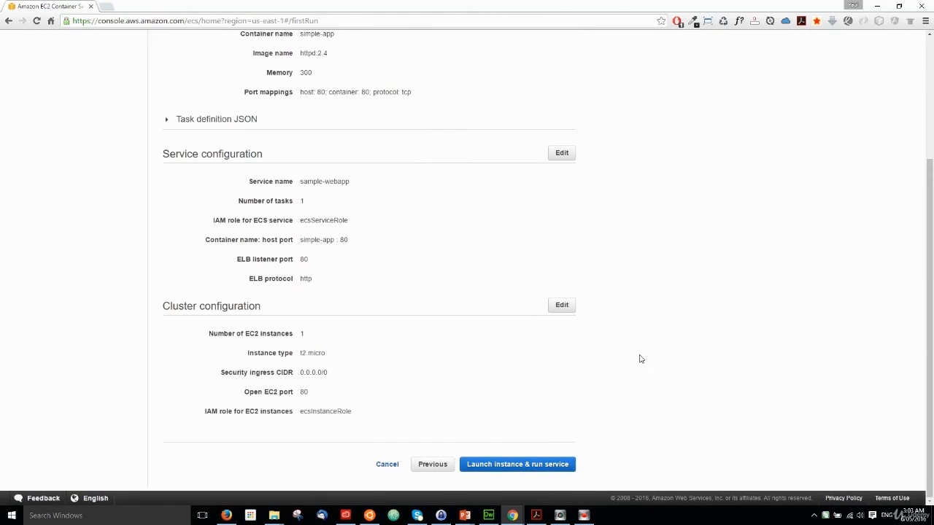
click(515, 466)
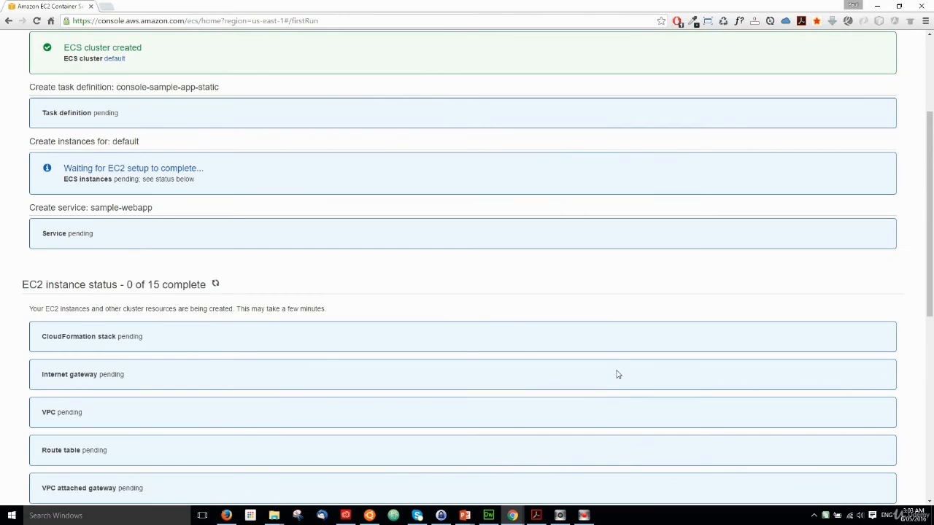
- Examine the launch status of the cluster, task definition and EC2 resources, from the CloudFormation stack to the elastic load balancer
scroll(618, 374, up, 4)
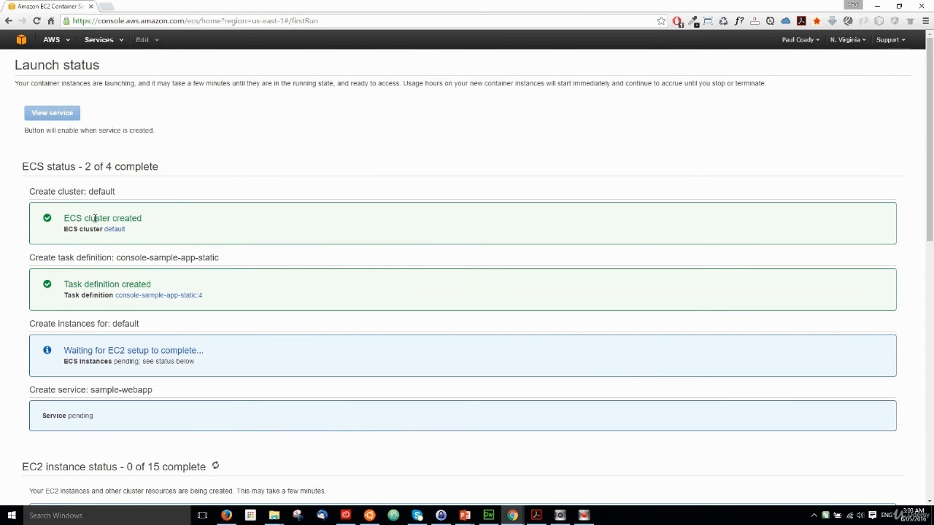
drag(171, 288, 63, 285)
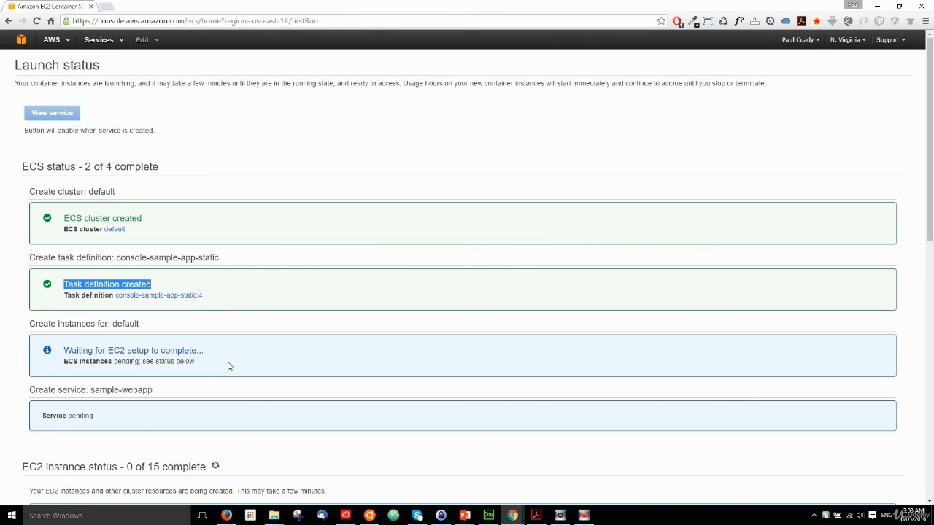
scroll(229, 365, down, 5)
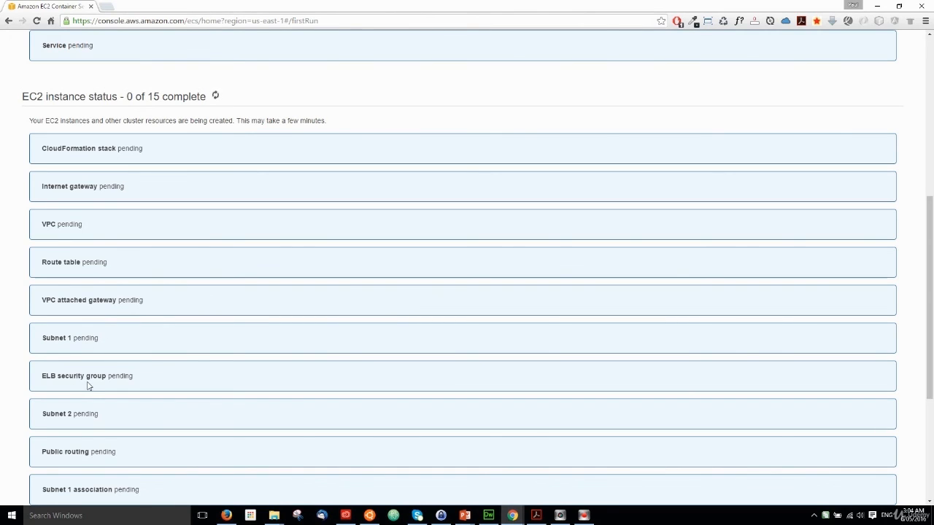
scroll(88, 386, down, 3)
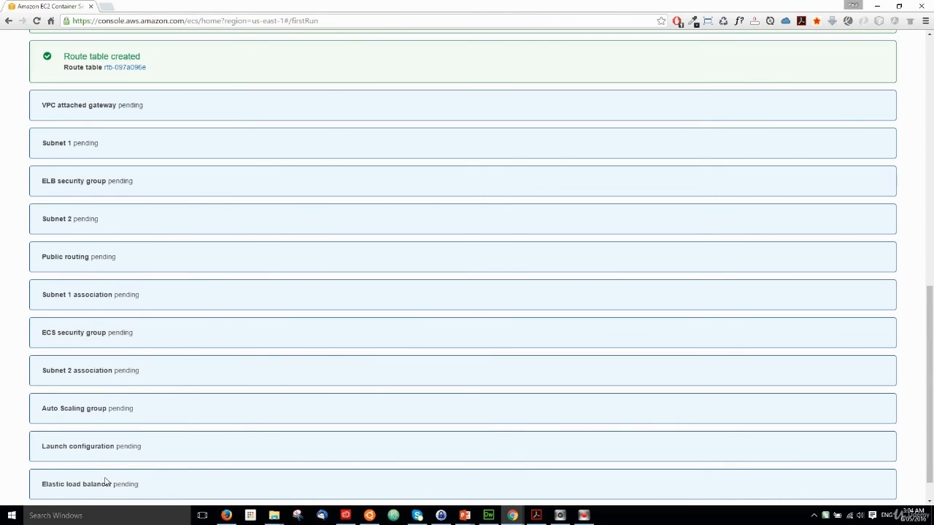
scroll(161, 428, up, 7)
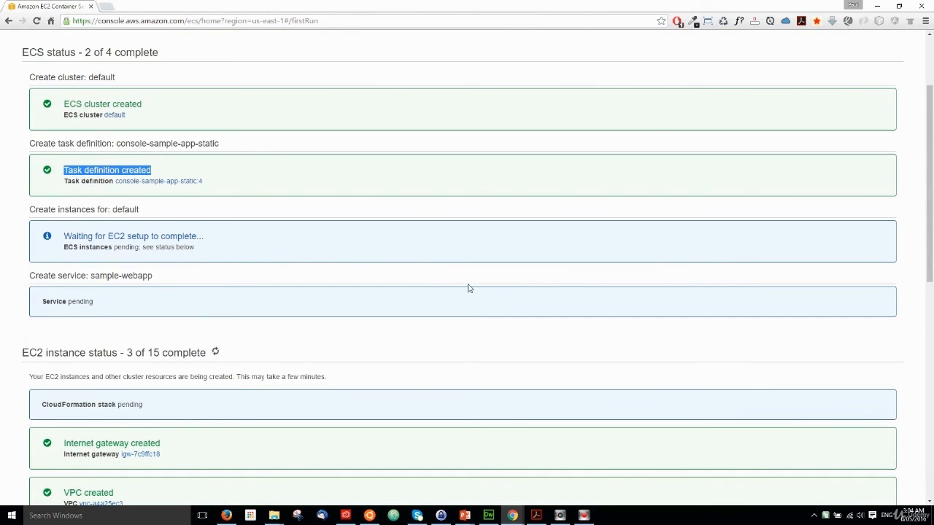
click(929, 232)
drag(930, 232, 923, 358)
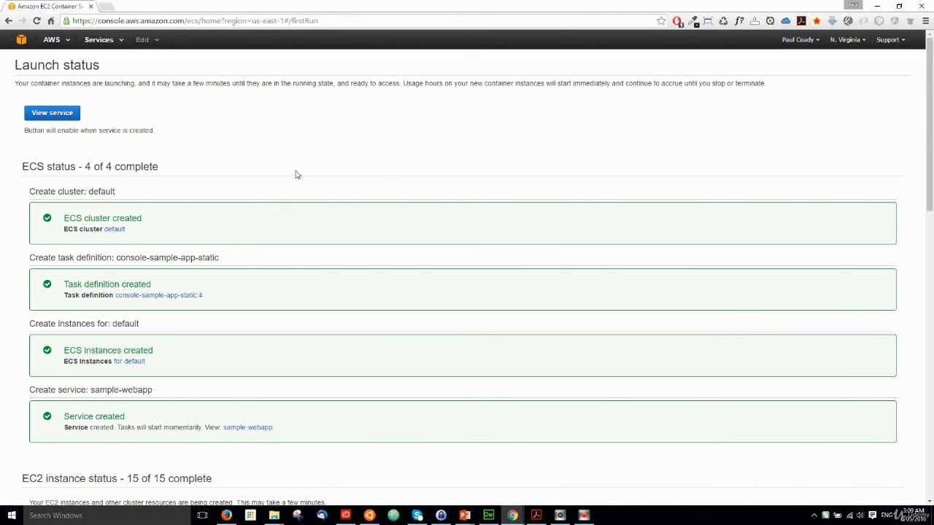
- Look over the created ECS and EC2 resources in the launch status and open the service view
scroll(418, 203, down, 15)
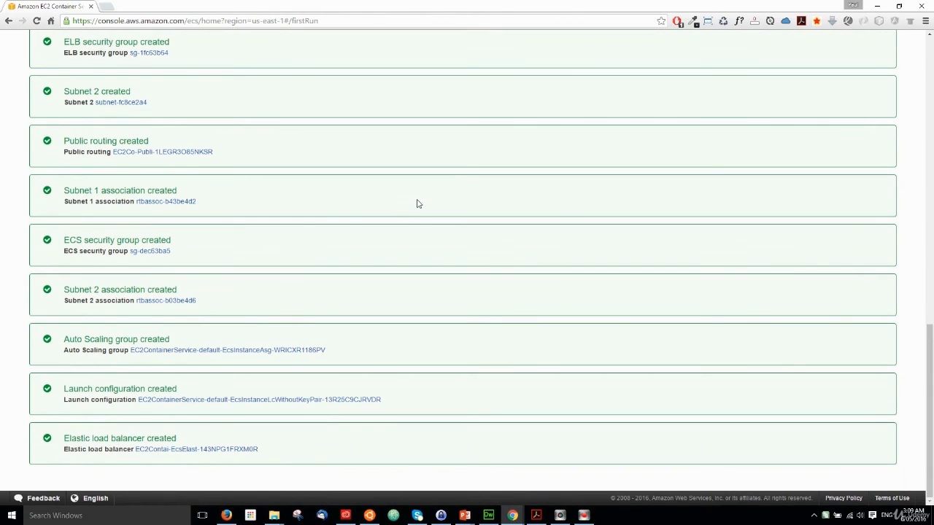
scroll(418, 203, up, 3)
scroll(418, 203, up, 12)
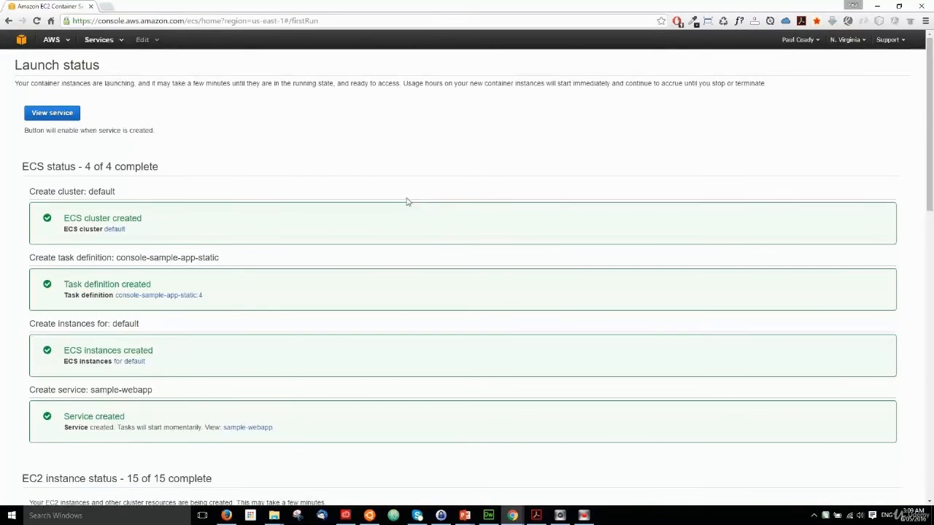
click(58, 117)
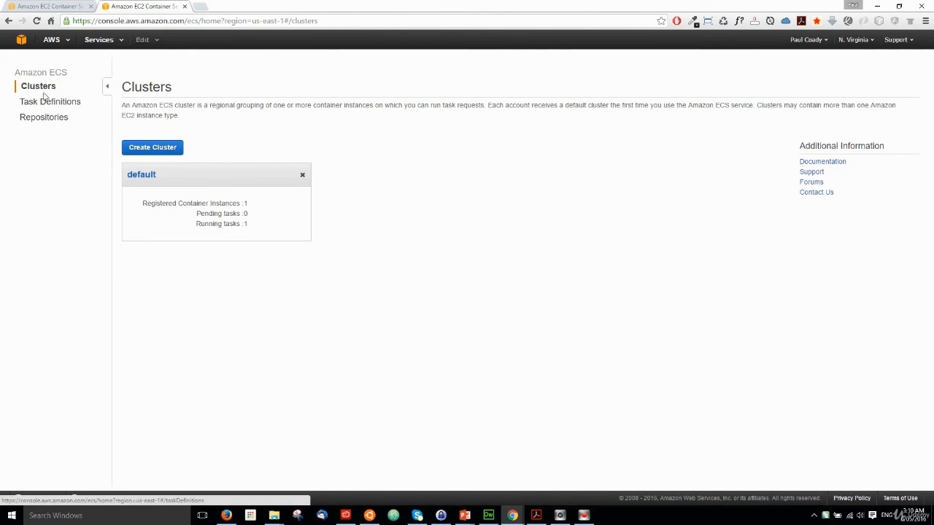
- Open the EC2 dashboard in a new browser tab and switch to it
click(67, 40)
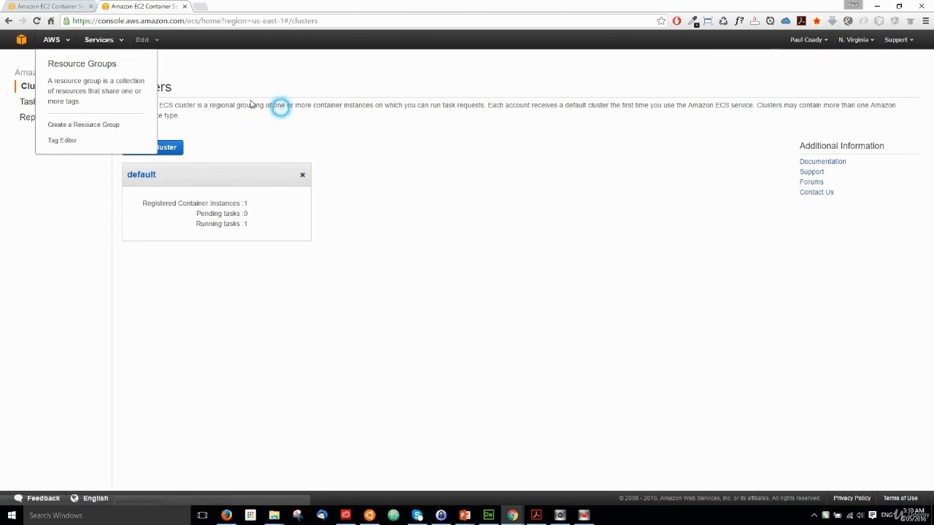
click(103, 40)
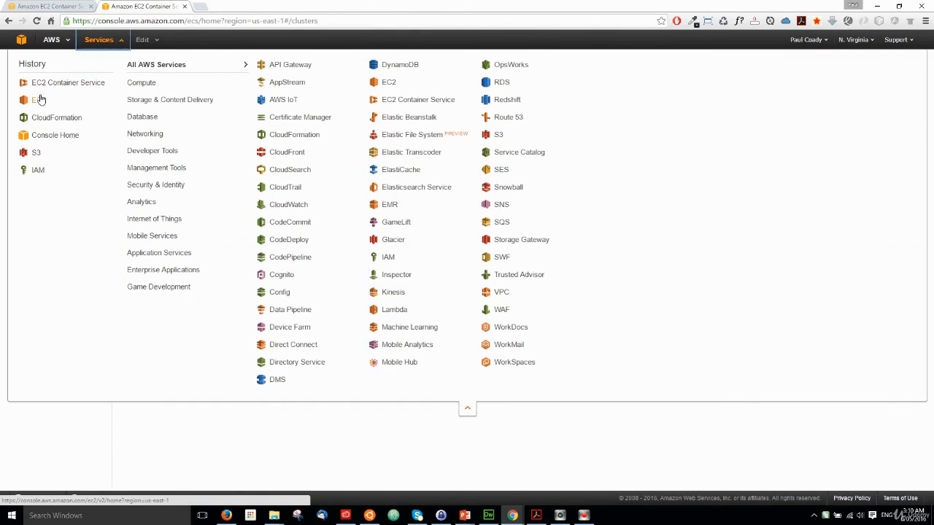
right_click(40, 100)
click(67, 102)
click(237, 6)
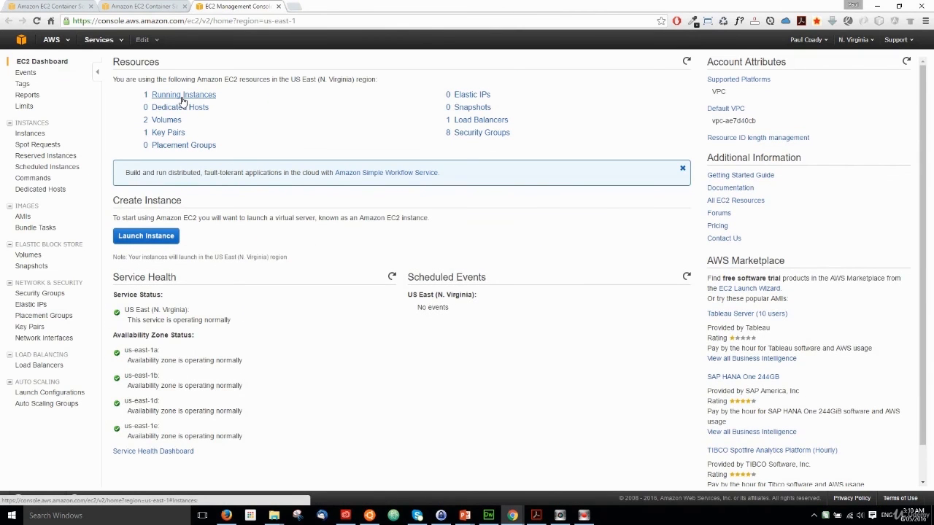
- Inspect the running instances, volumes and load balancers created for the cluster, returning to the instance list
click(182, 97)
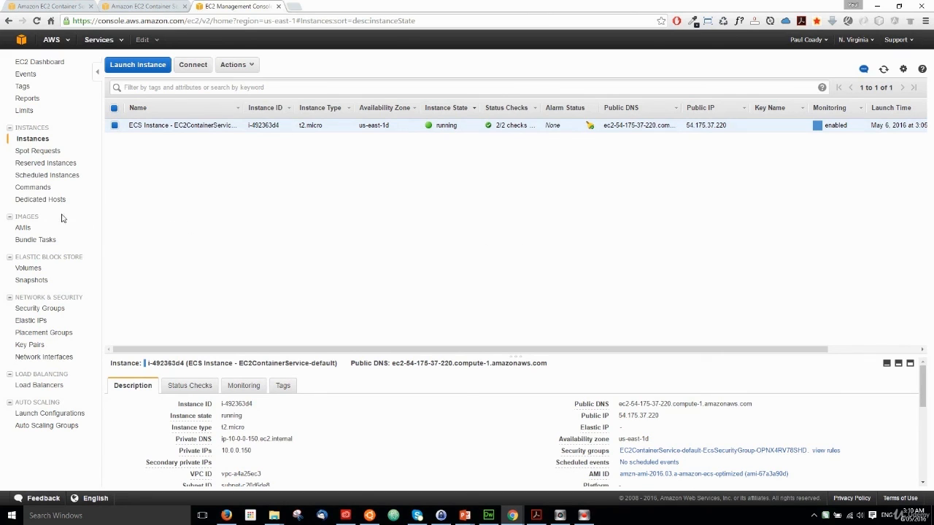
click(31, 269)
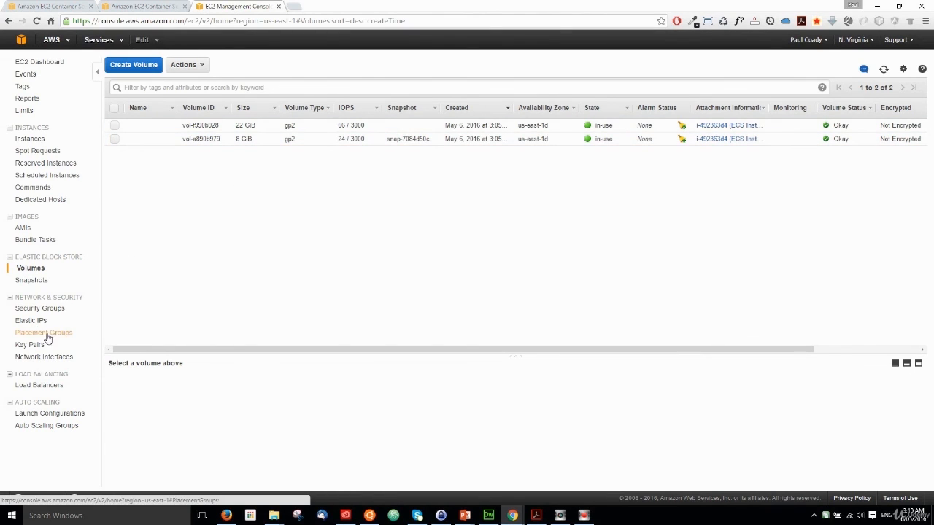
click(38, 384)
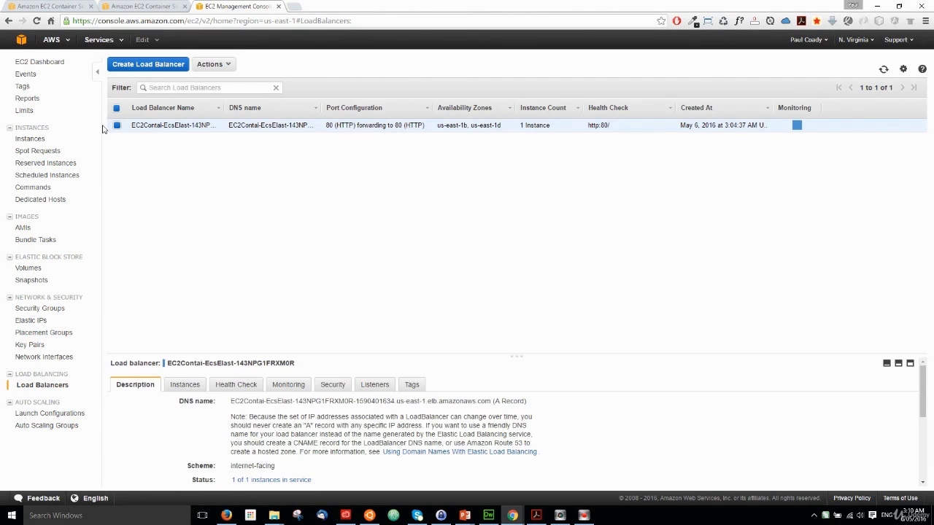
click(29, 139)
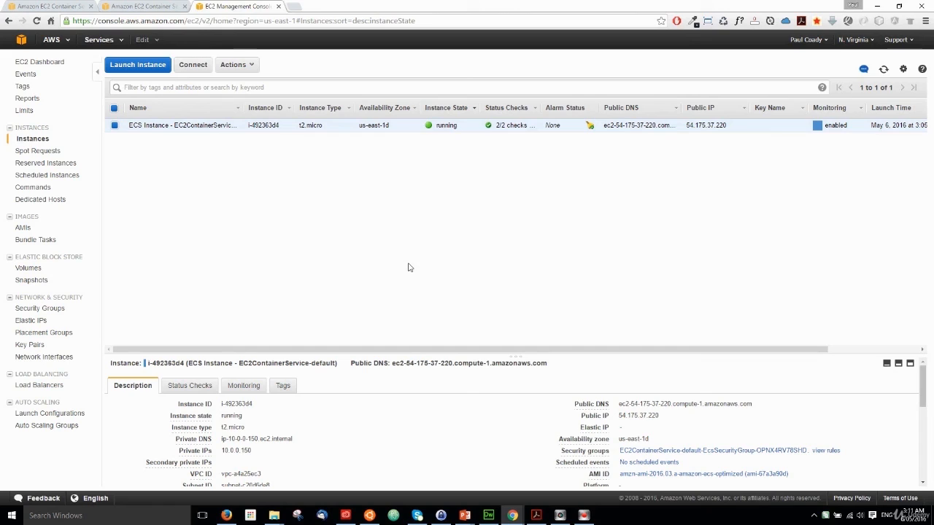
- Select the ECS instance's public IP in its description and open that address in the browser
click(659, 420)
drag(659, 421, 619, 415)
click(663, 415)
right_click(639, 416)
click(686, 432)
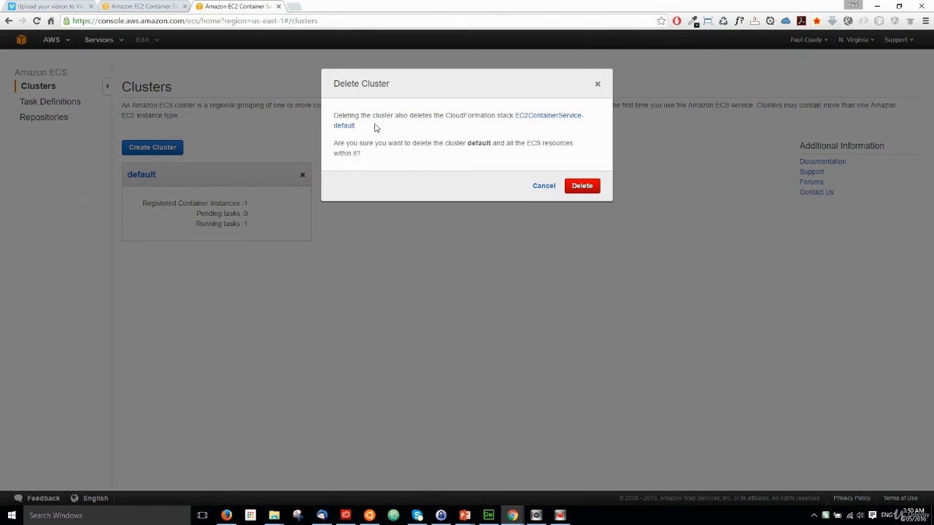
- Delete the default ECS cluster together with its CloudFormation stack and resources
click(583, 186)
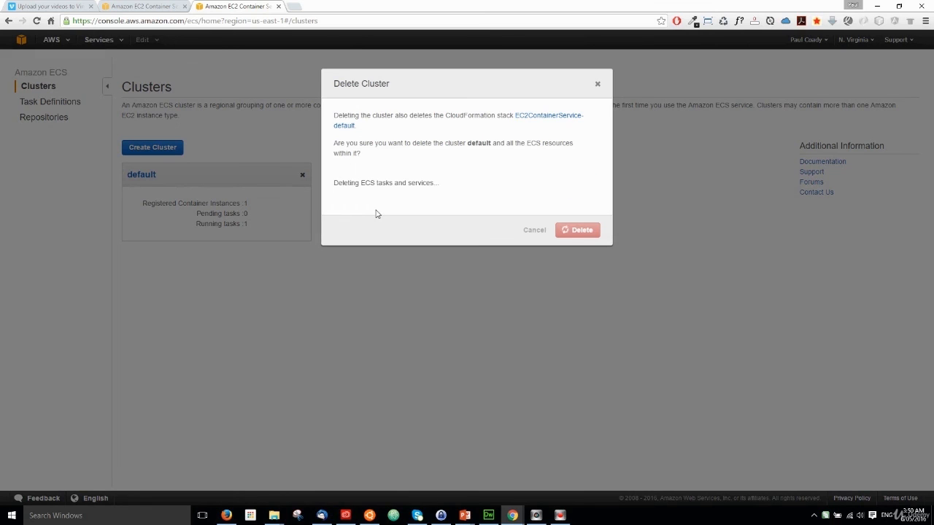